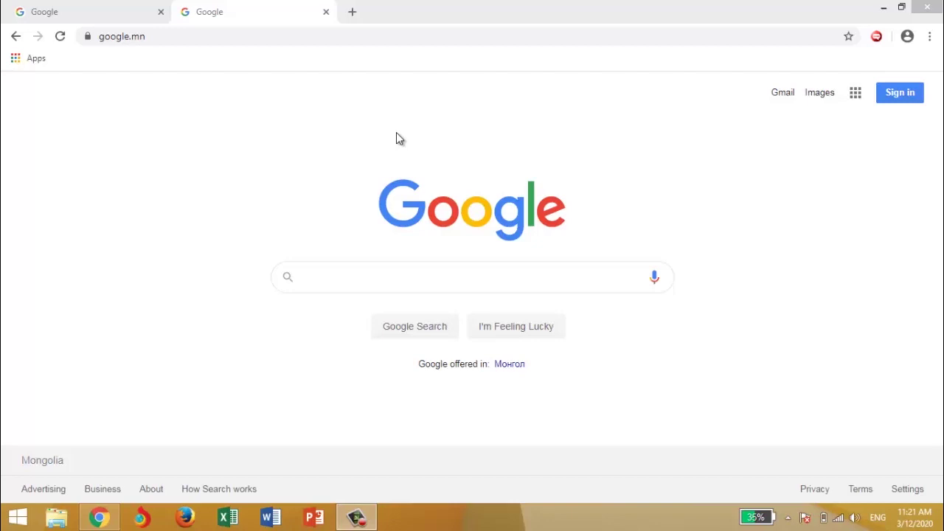
# Search Google for camstudio and open the CamStudio - Free Screen Recording Software site at camstudio.org
pyautogui.click(343, 275)
pyautogui.write('ca')
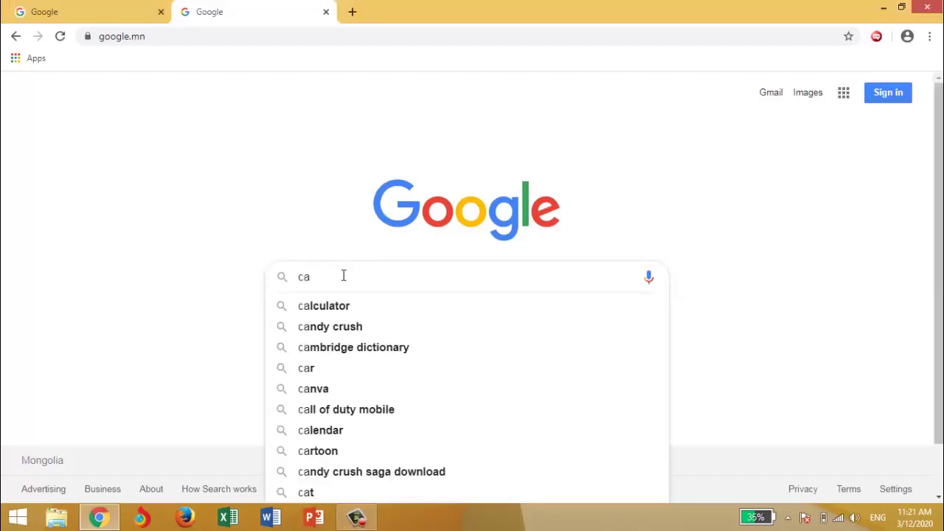
pyautogui.write('msud')
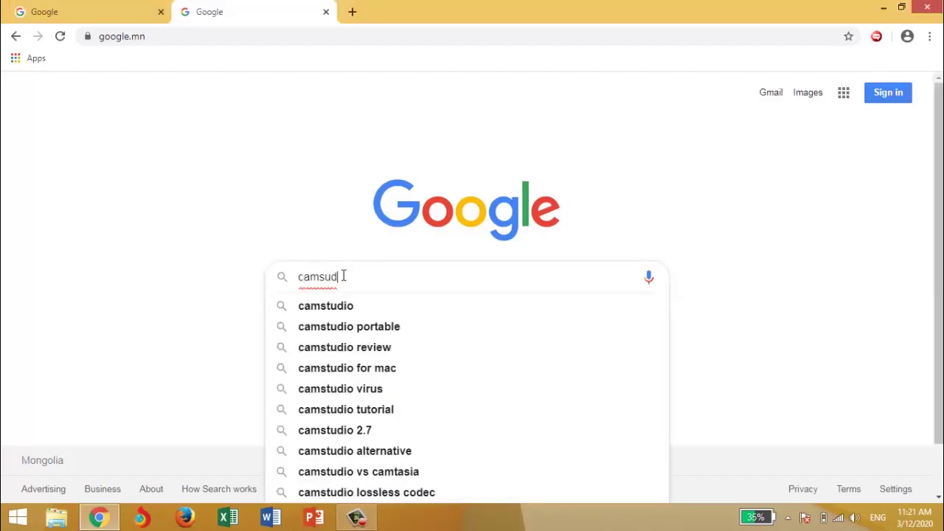
pyautogui.press('Down')
pyautogui.press('Return')
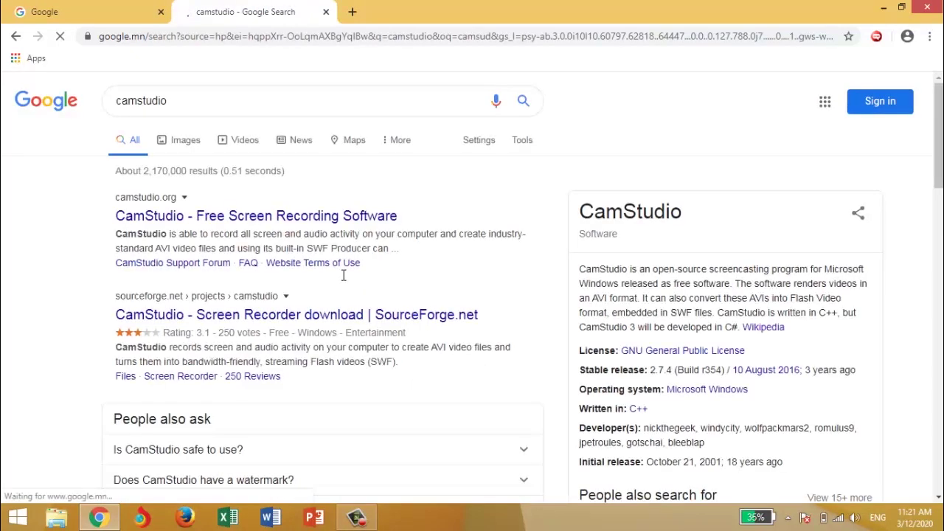
pyautogui.click(244, 216)
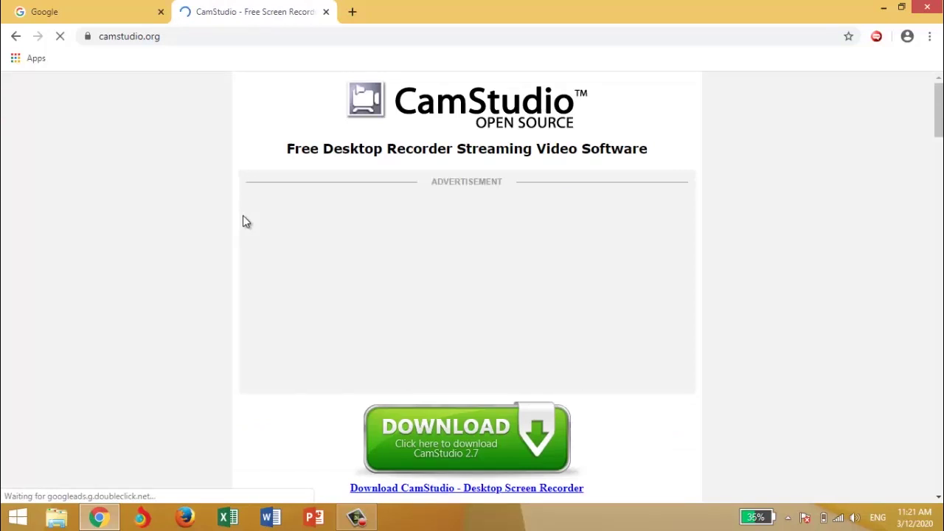
# Download the CamStudio desktop screen recorder installer and run the downloaded file, allowing it past the security warning
pyautogui.moveTo(939, 116); pyautogui.dragTo(939, 140)
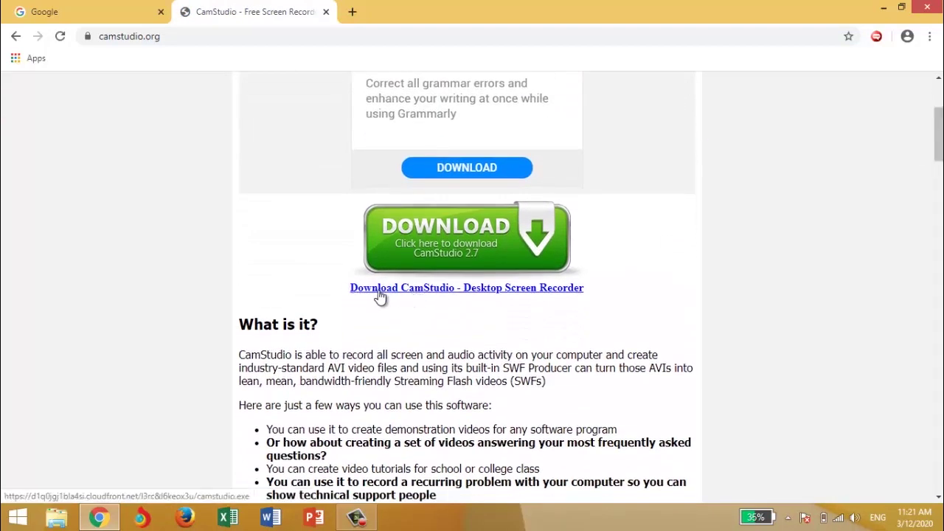
pyautogui.click(458, 292)
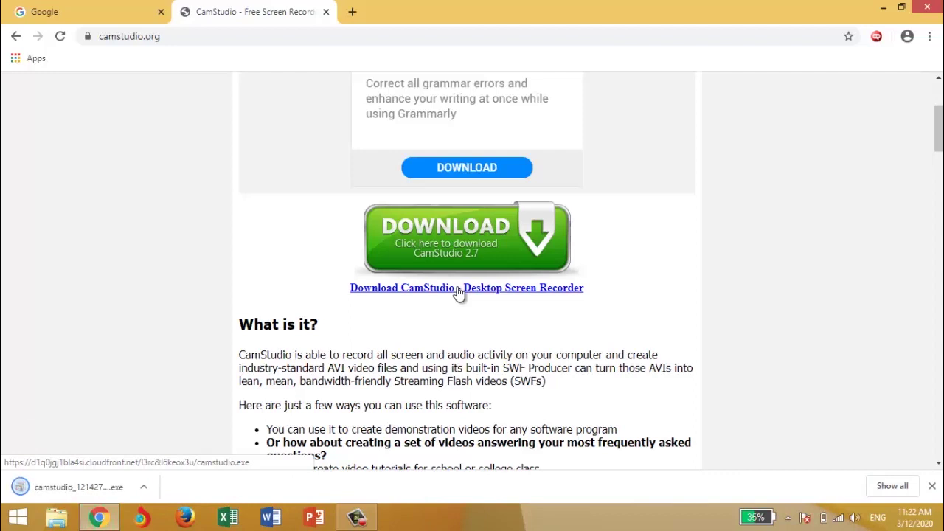
pyautogui.click(109, 486)
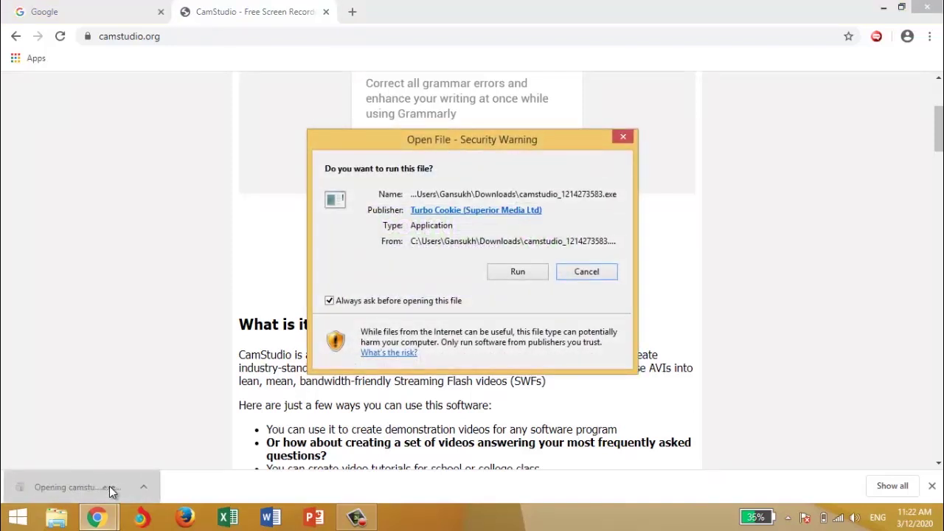
pyautogui.click(520, 274)
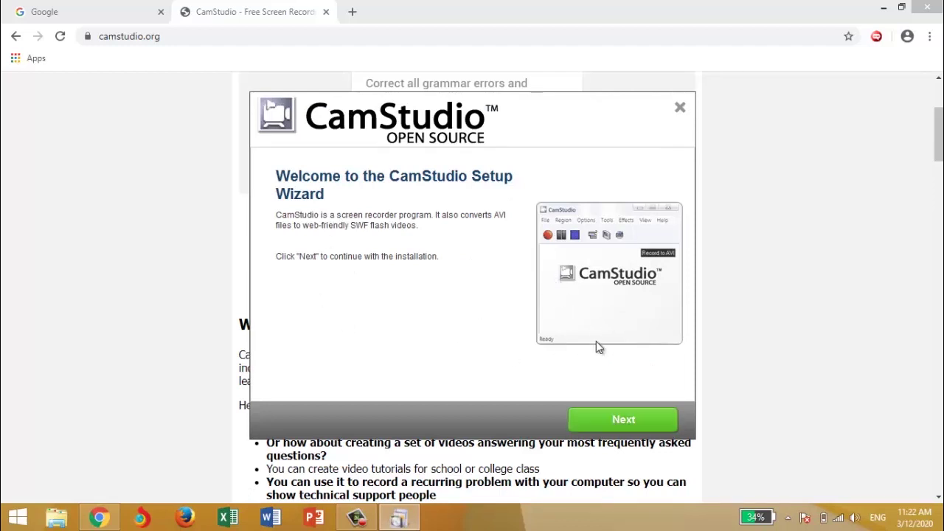
# Install CamStudio through the setup wizard, accepting the license agreement and launching the application on exit
pyautogui.click(621, 418)
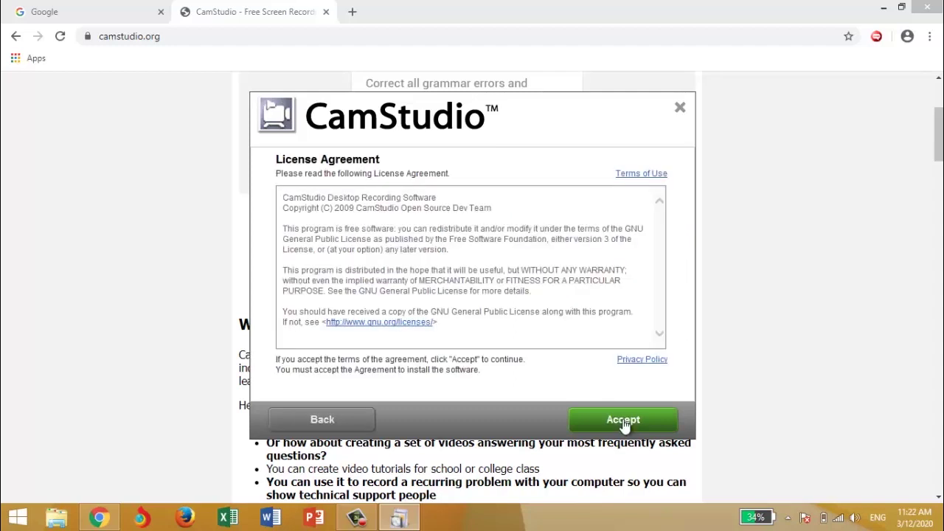
pyautogui.click(623, 421)
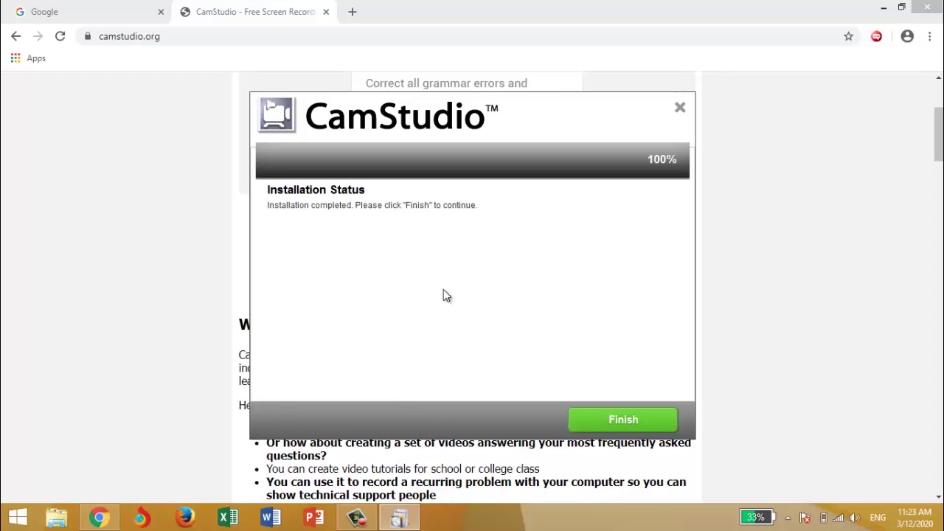
pyautogui.click(616, 430)
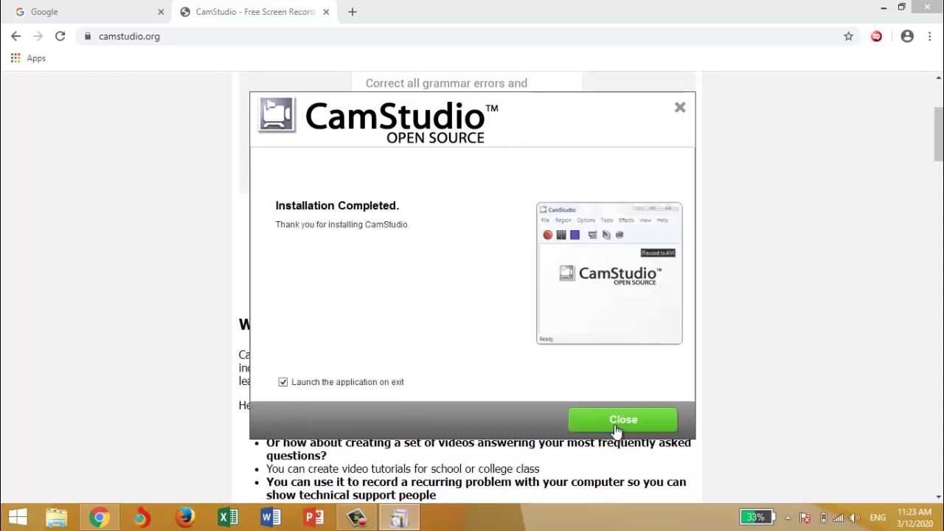
pyautogui.click(623, 420)
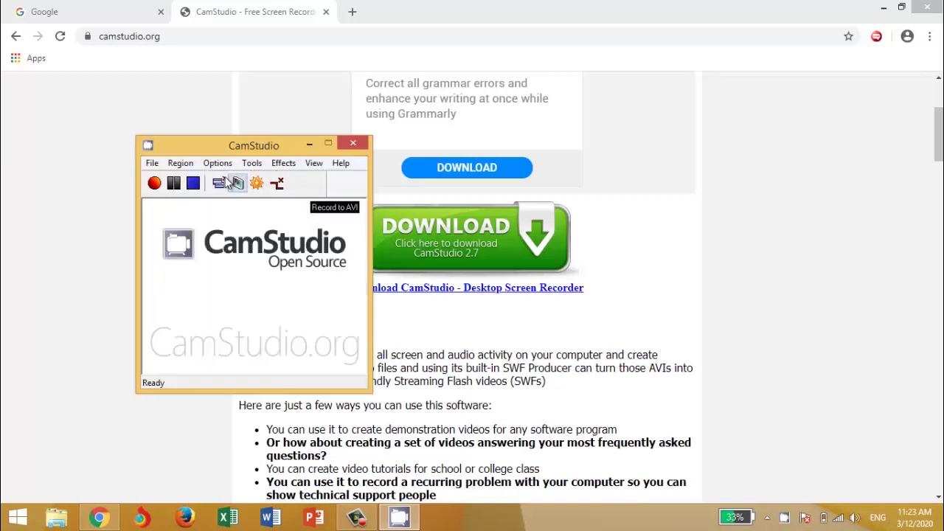
# Examine CamStudio's compact and full window views, its recording commands and its capture region choices
pyautogui.click(219, 184)
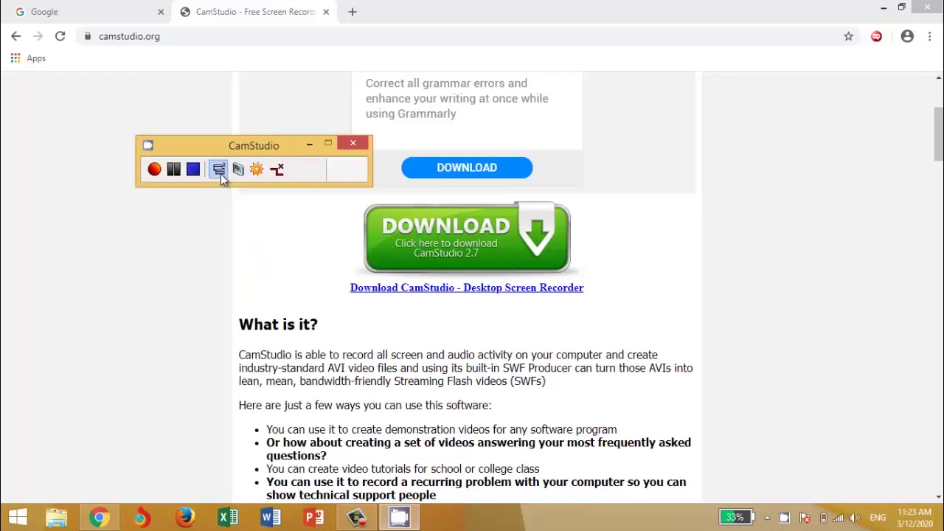
pyautogui.click(219, 174)
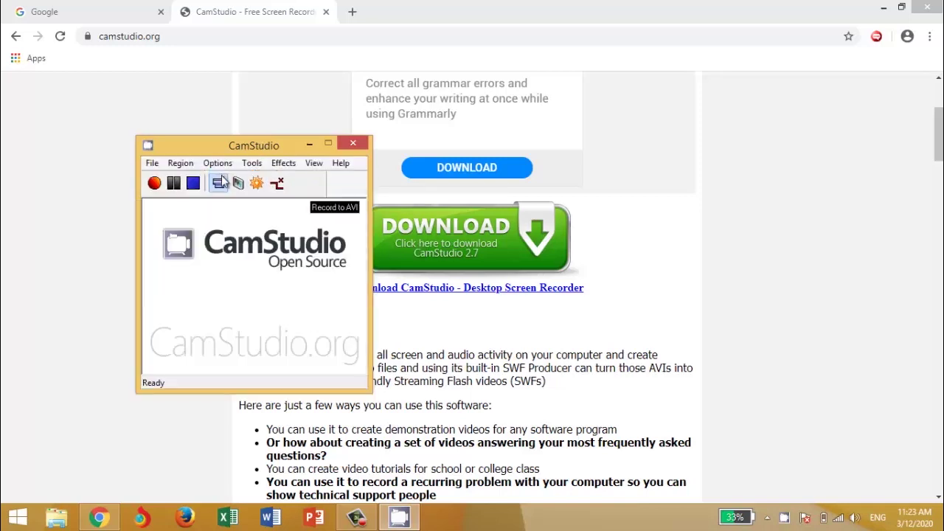
pyautogui.click(769, 519)
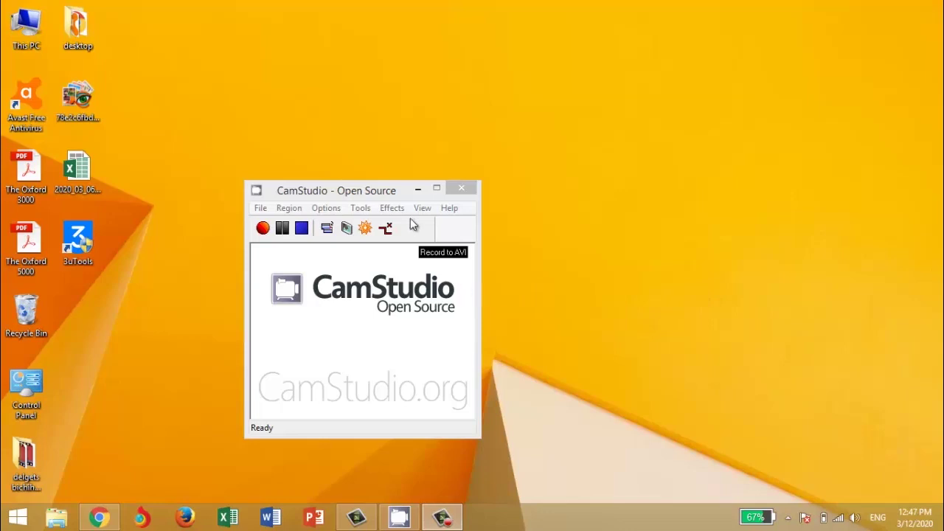
pyautogui.moveTo(383, 195); pyautogui.dragTo(461, 143)
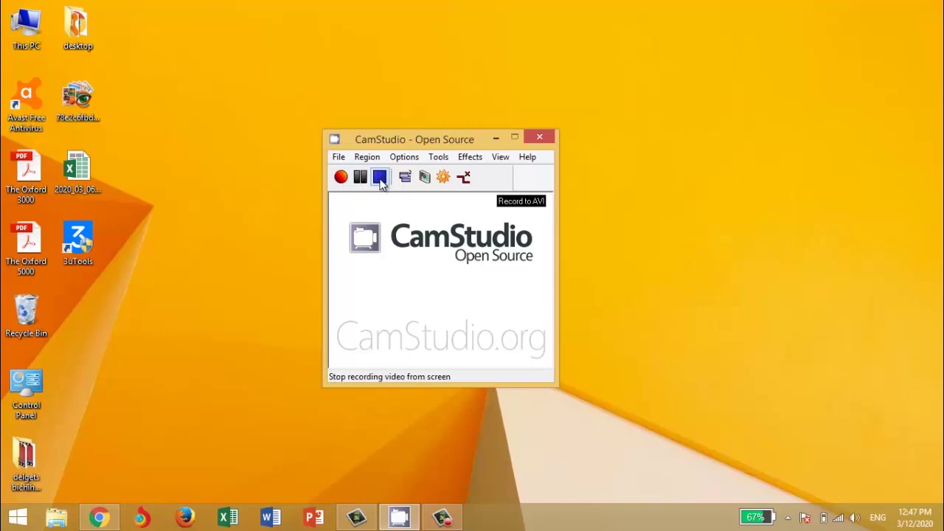
pyautogui.click(339, 156)
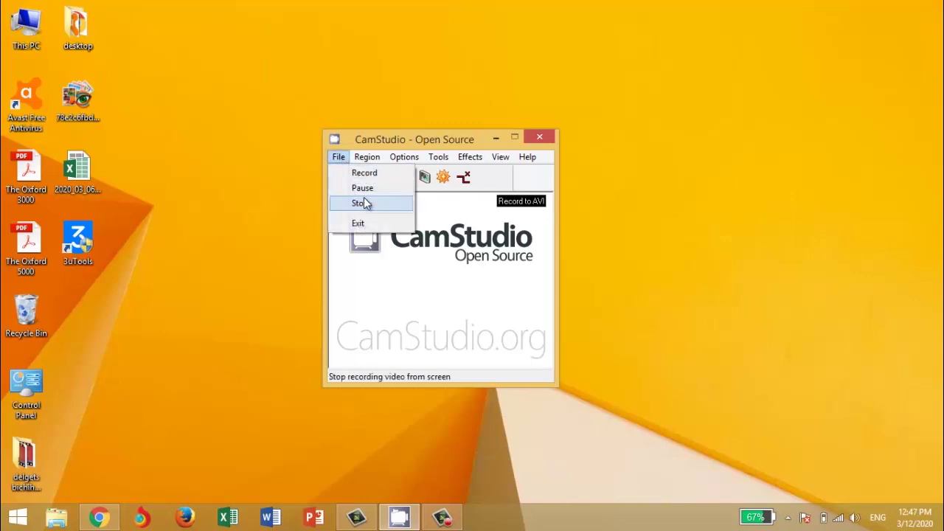
pyautogui.click(360, 202)
pyautogui.click(367, 157)
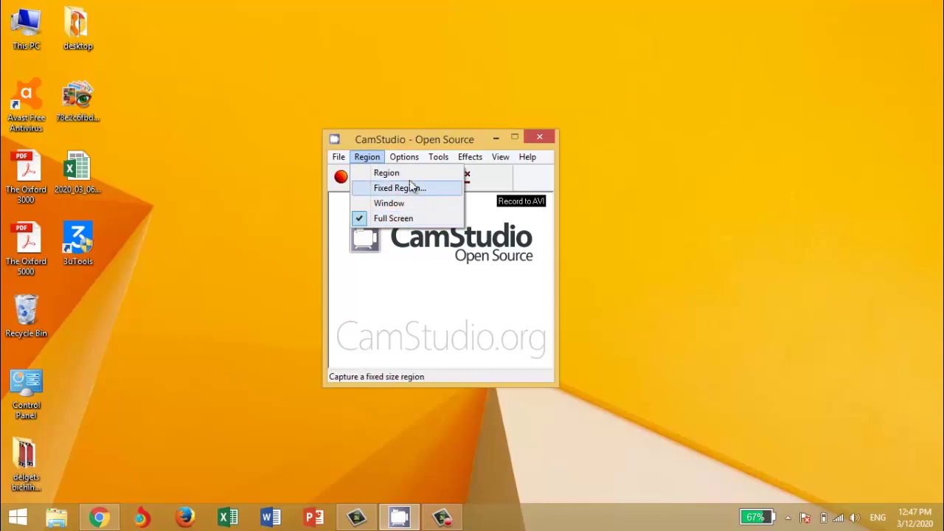
pyautogui.moveTo(404, 161)
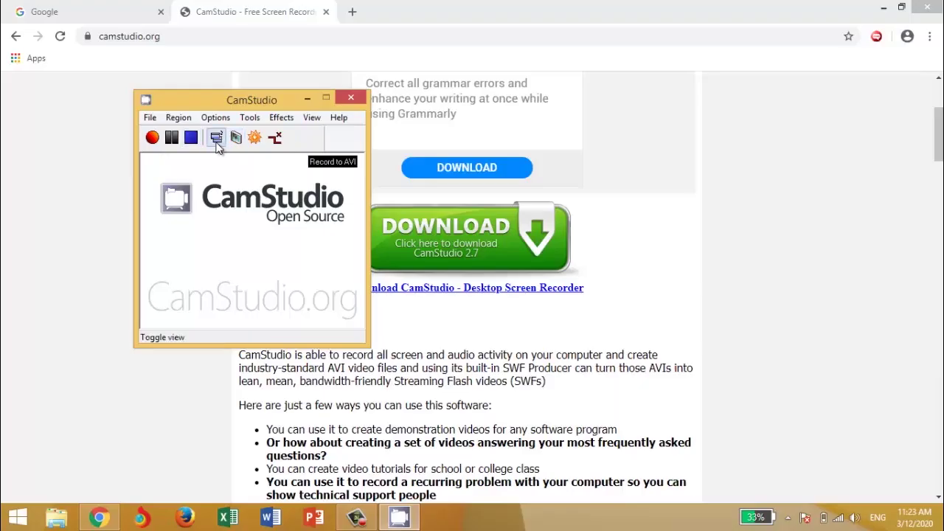
# Shrink the CamStudio window to its toolbar-only view, move it off the download links and restore the full view
pyautogui.click(216, 145)
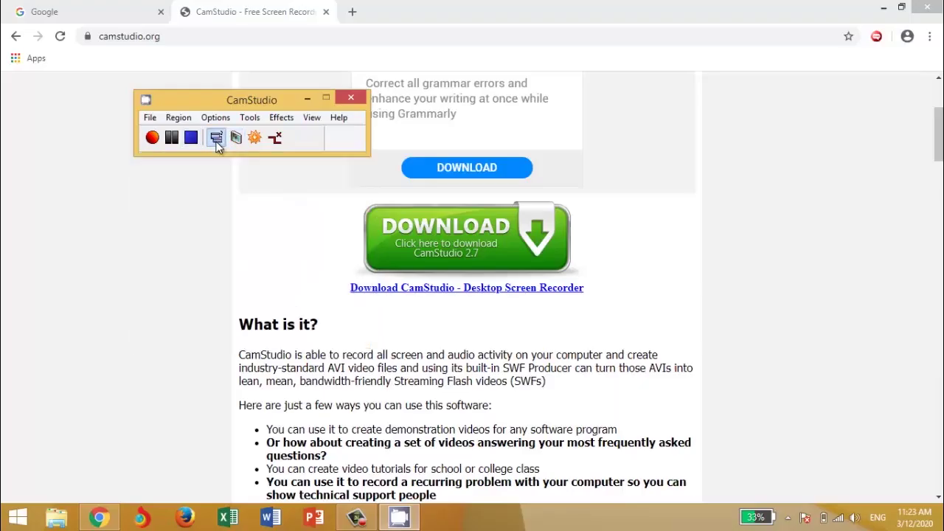
pyautogui.click(216, 143)
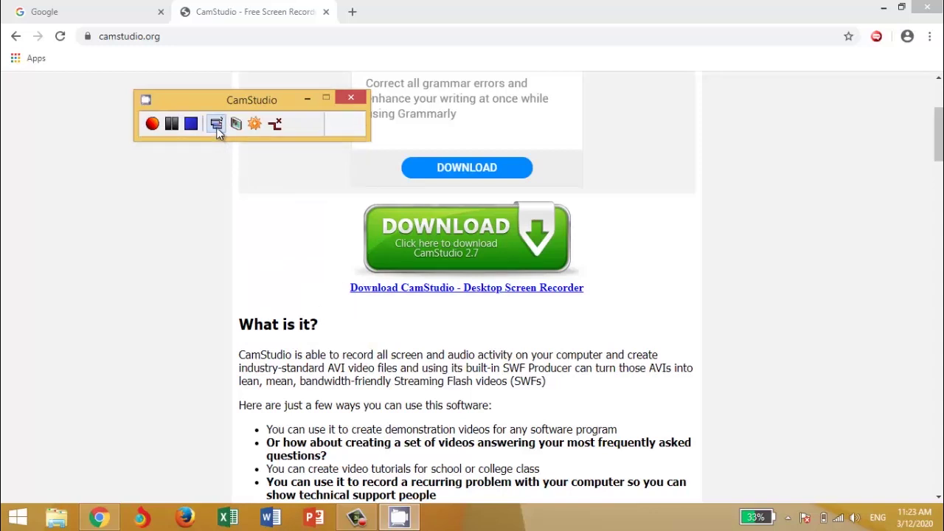
pyautogui.moveTo(220, 110); pyautogui.dragTo(120, 242)
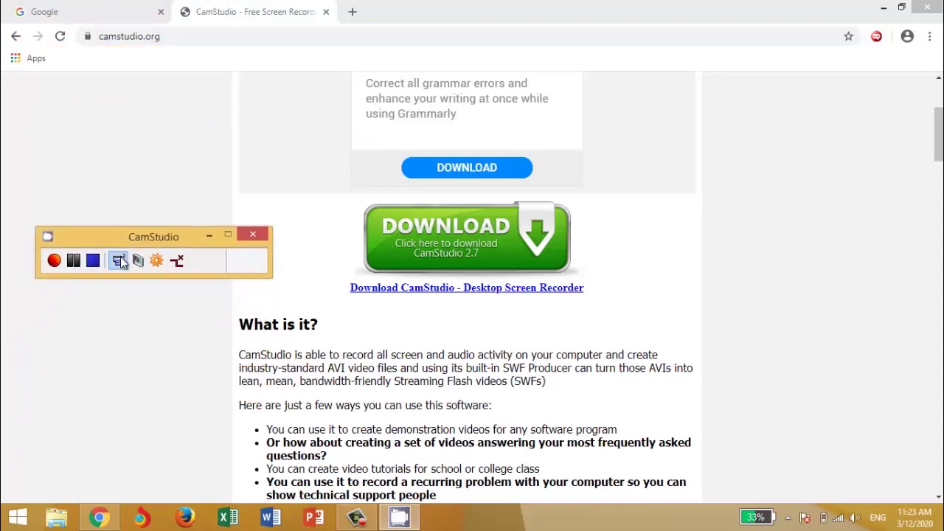
pyautogui.click(120, 258)
# In CamStudio's Cursor Options, set the left button color for visual click feedback to red
pyautogui.click(118, 254)
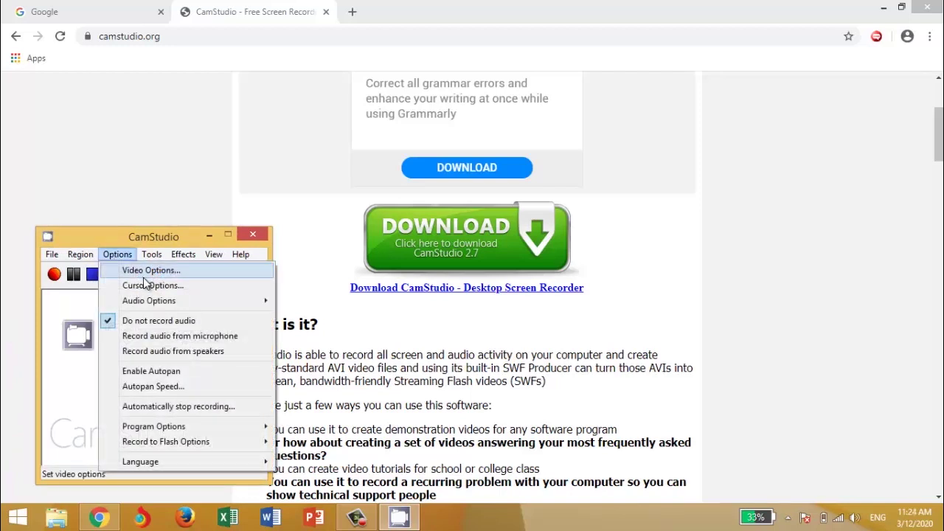
pyautogui.moveTo(258, 309)
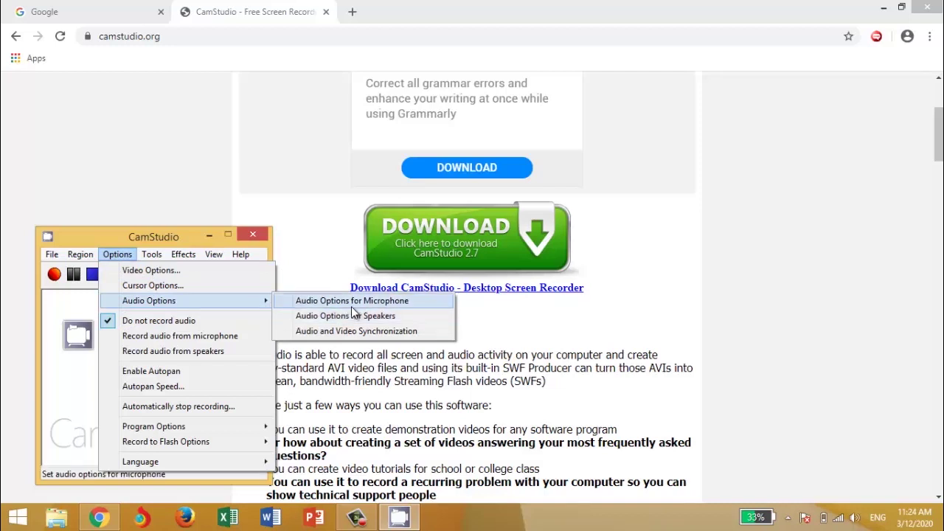
pyautogui.click(222, 285)
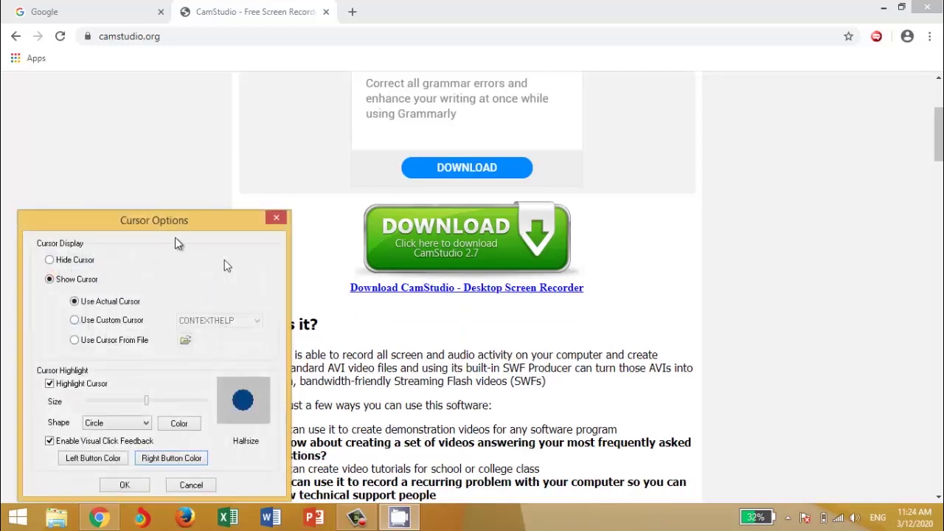
pyautogui.moveTo(177, 228); pyautogui.dragTo(265, 76)
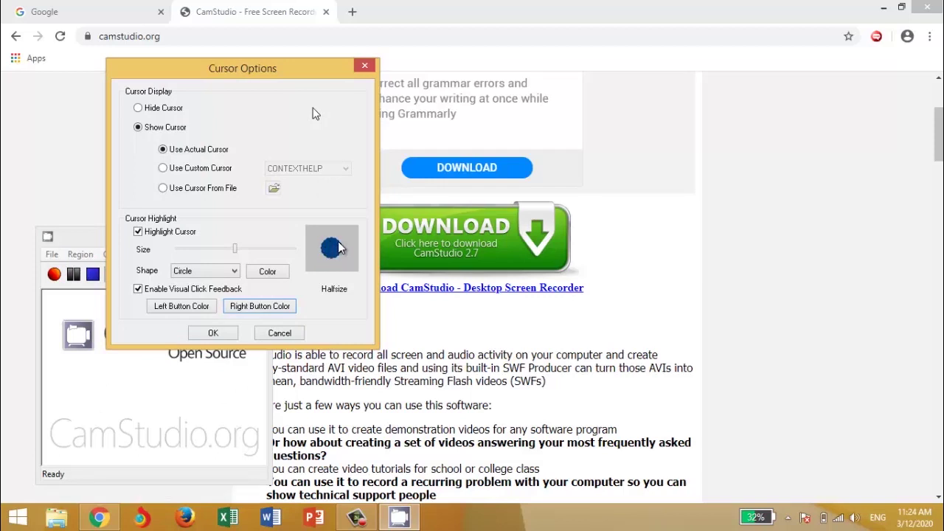
pyautogui.click(191, 310)
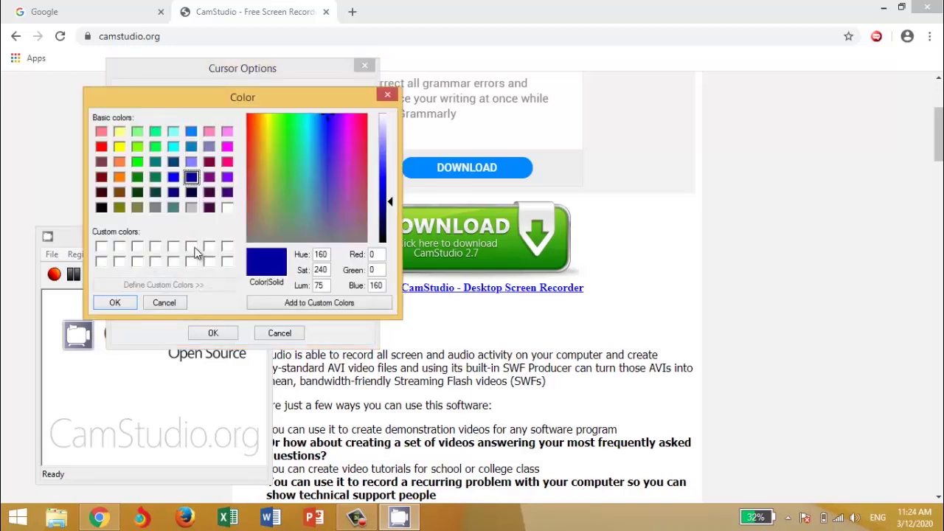
pyautogui.click(102, 147)
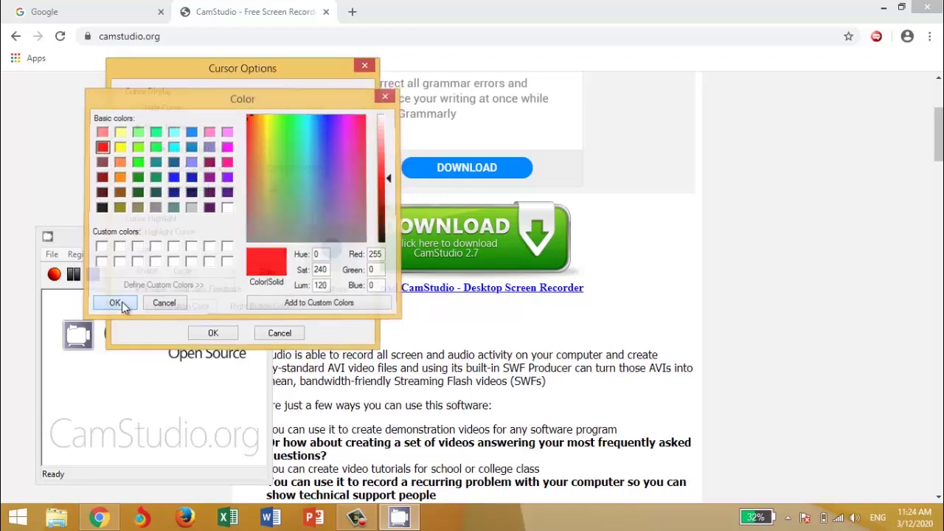
pyautogui.click(120, 302)
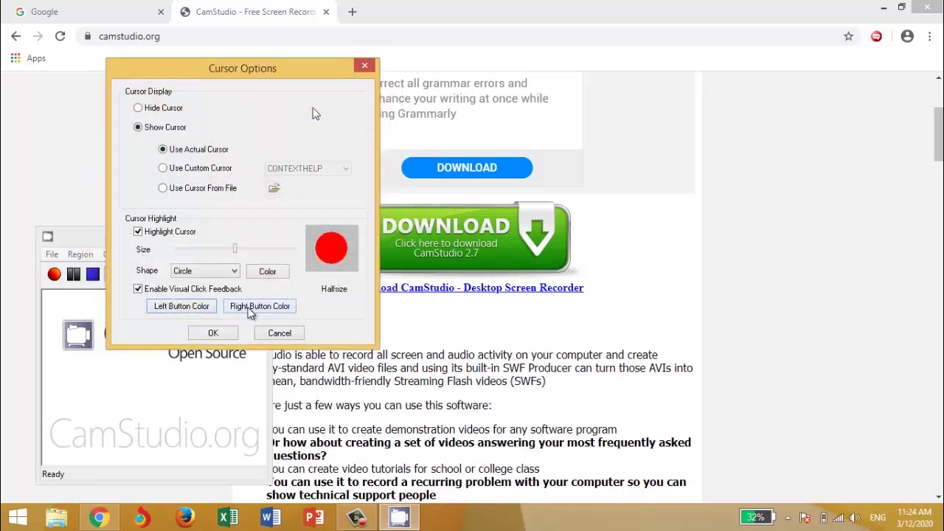
# Set the right button click color to dark blue (0, 0, 160) and apply the cursor options
pyautogui.click(258, 306)
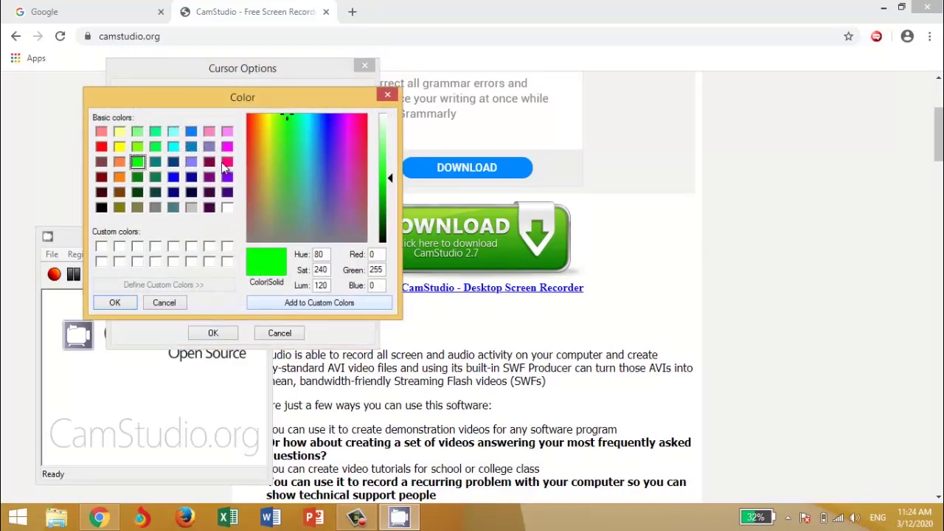
pyautogui.click(189, 179)
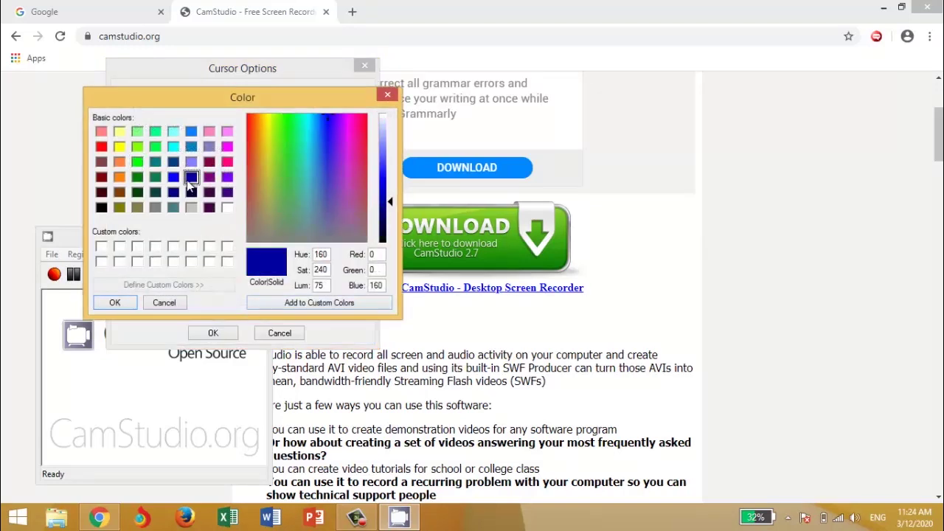
pyautogui.click(118, 302)
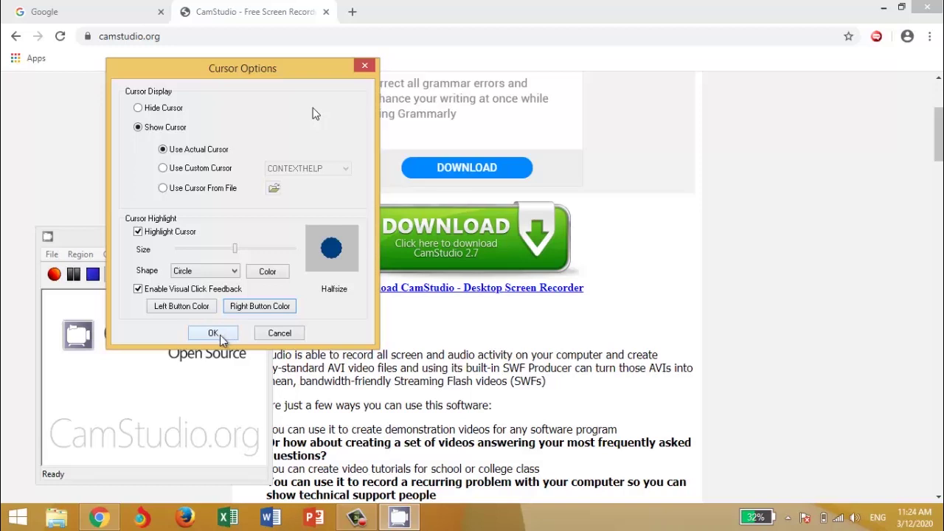
pyautogui.click(213, 333)
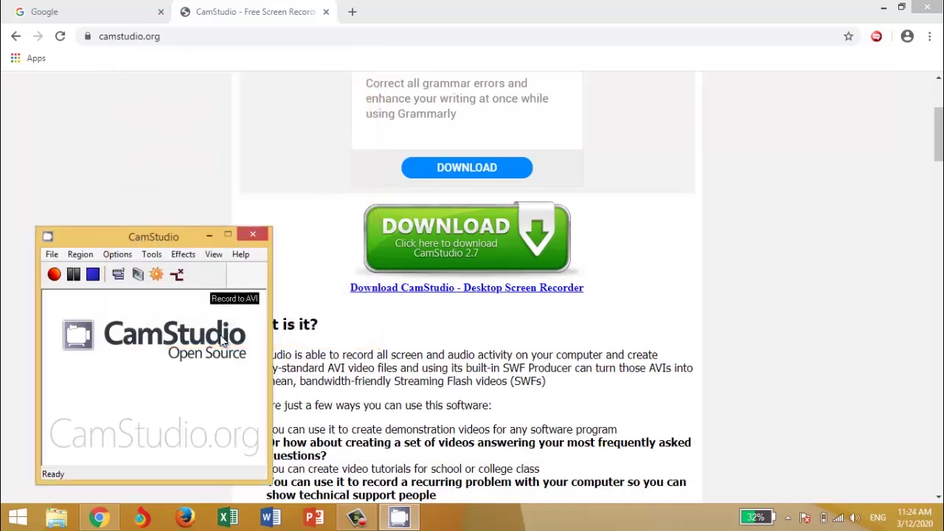
# Start a screen recording from CamStudio's toolbar-only view and move its window down near the taskbar
pyautogui.click(122, 275)
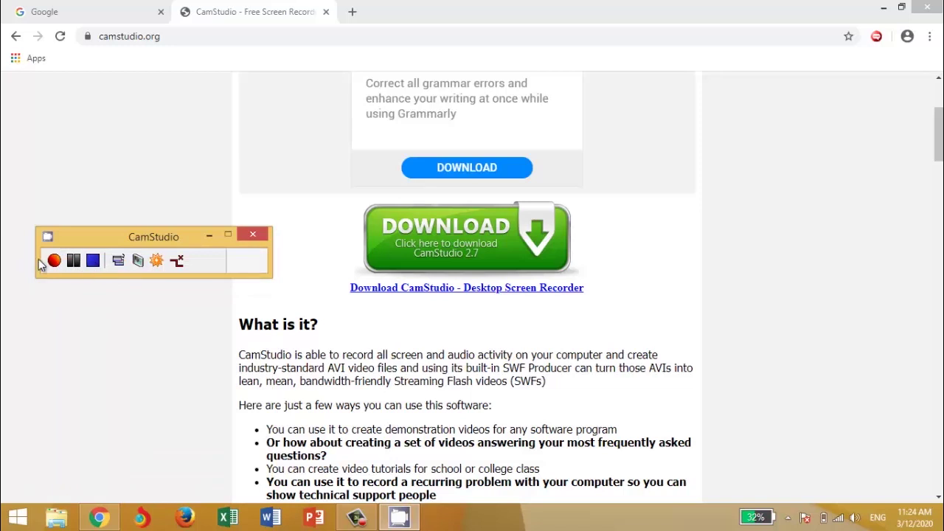
pyautogui.click(53, 261)
pyautogui.moveTo(96, 236); pyautogui.dragTo(75, 414)
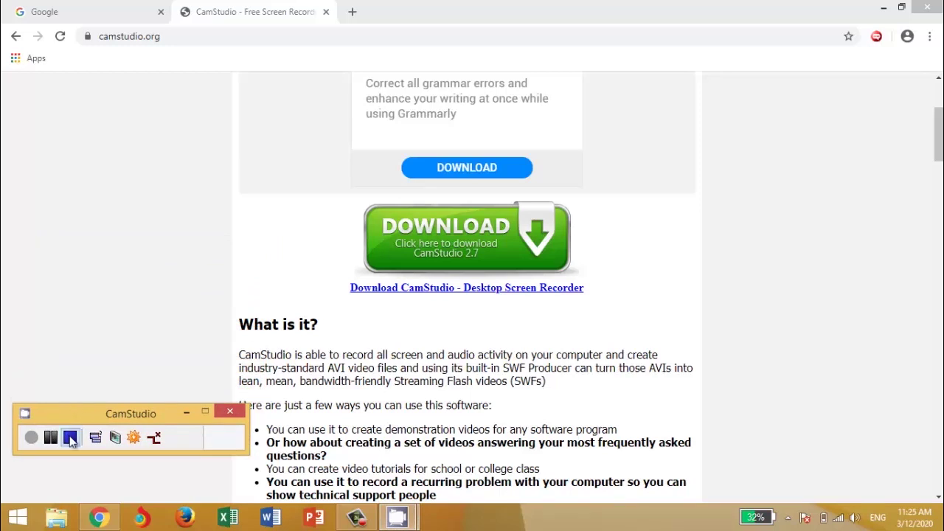
# Stop the recording and save it to the Desktop as an AVI movie file named "screen recorder"
pyautogui.click(71, 438)
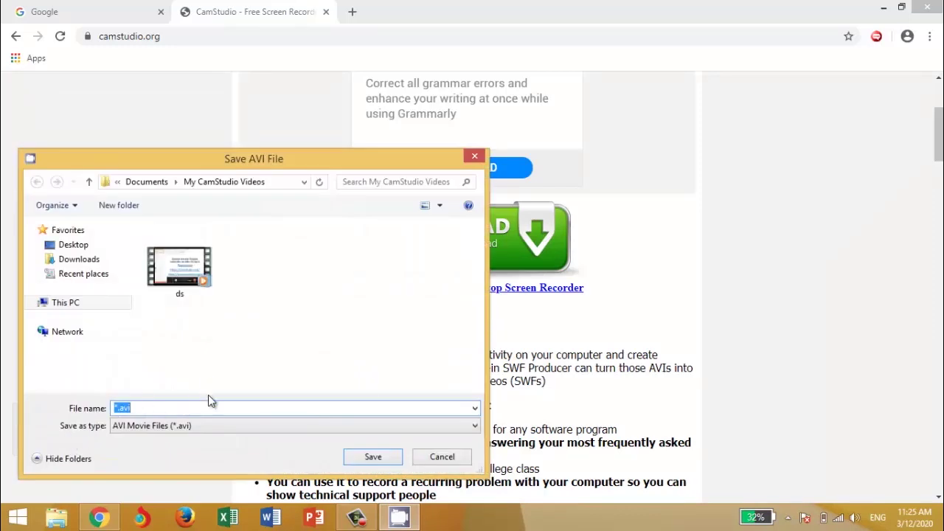
pyautogui.click(81, 248)
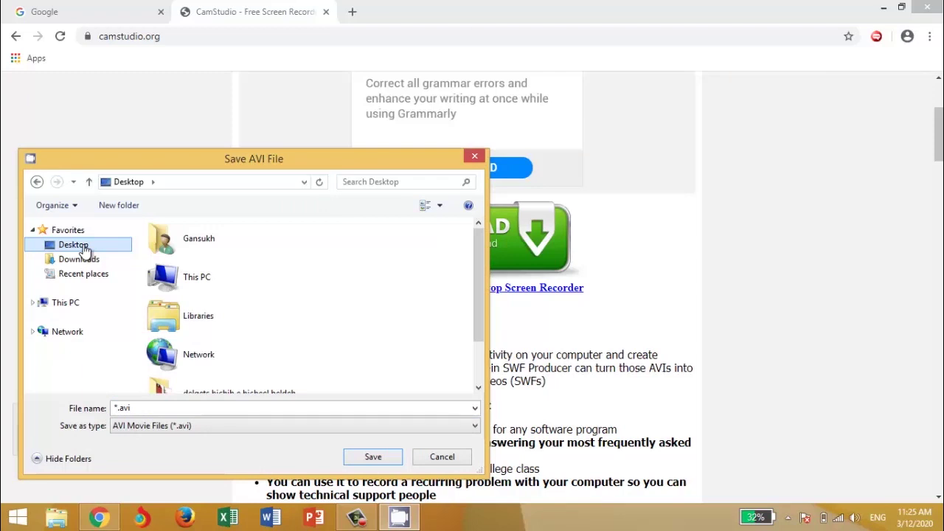
pyautogui.click(149, 411)
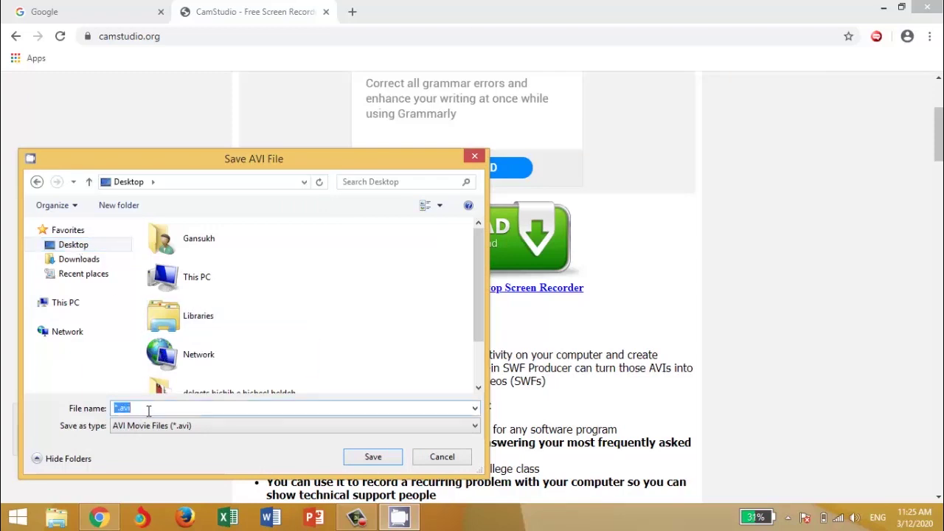
pyautogui.write('screen recorder')
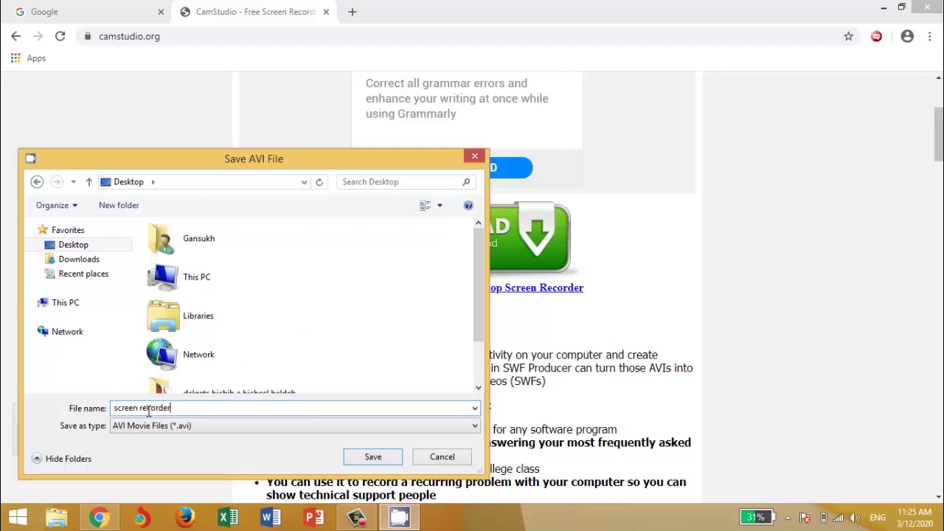
pyautogui.click(371, 458)
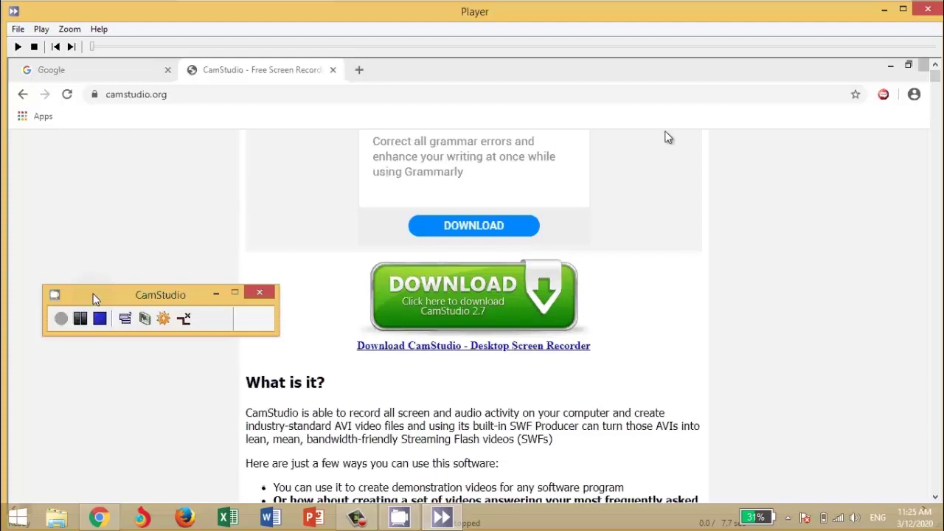
# Close the CamStudio player, play the "screen recorder" video from the desktop, jump back near its start and close the video player
pyautogui.click(928, 9)
pyautogui.click(927, 9)
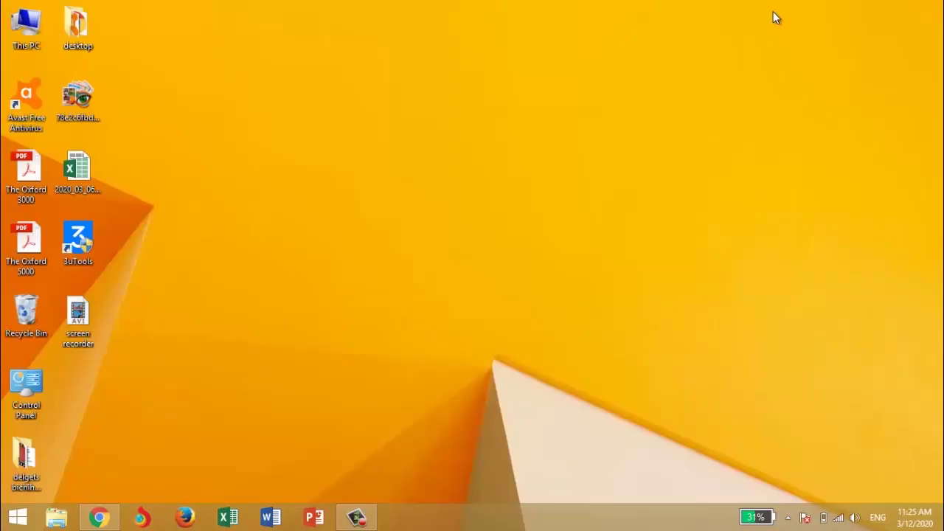
pyautogui.doubleClick(79, 317)
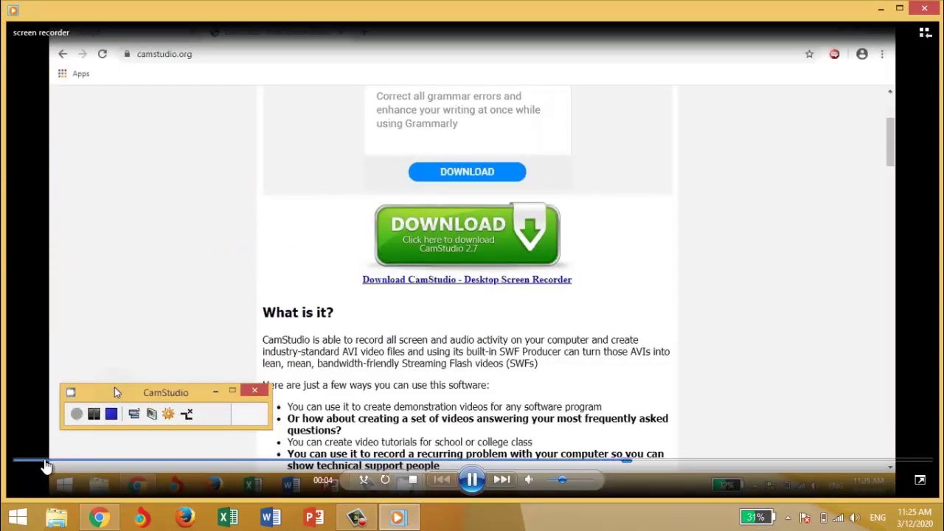
pyautogui.click(44, 462)
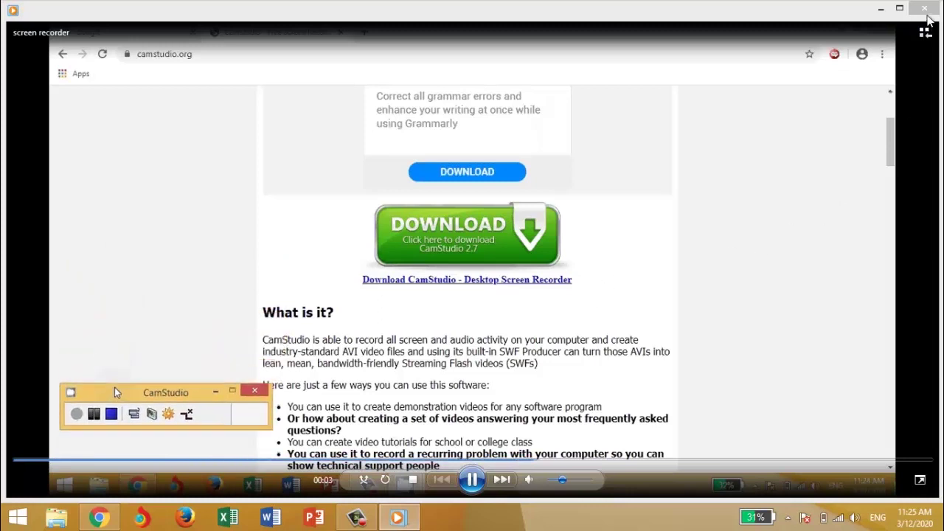
pyautogui.click(927, 16)
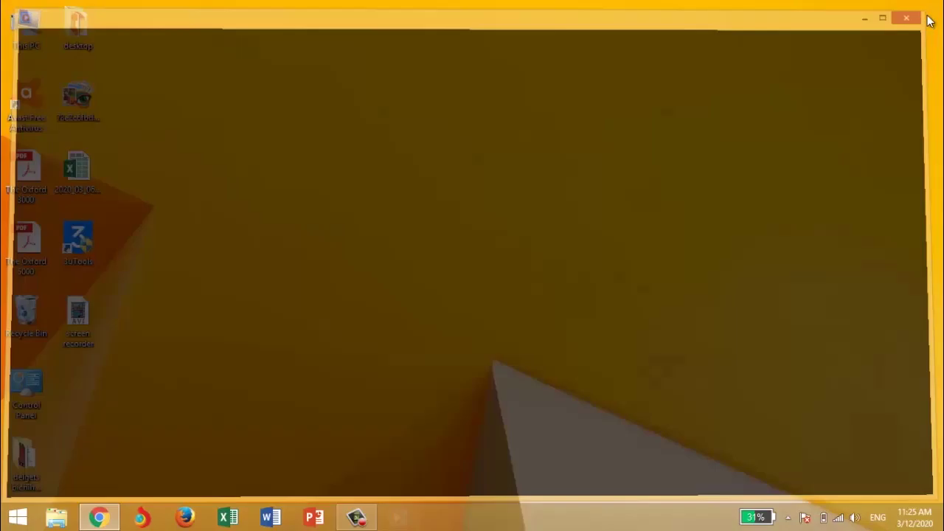